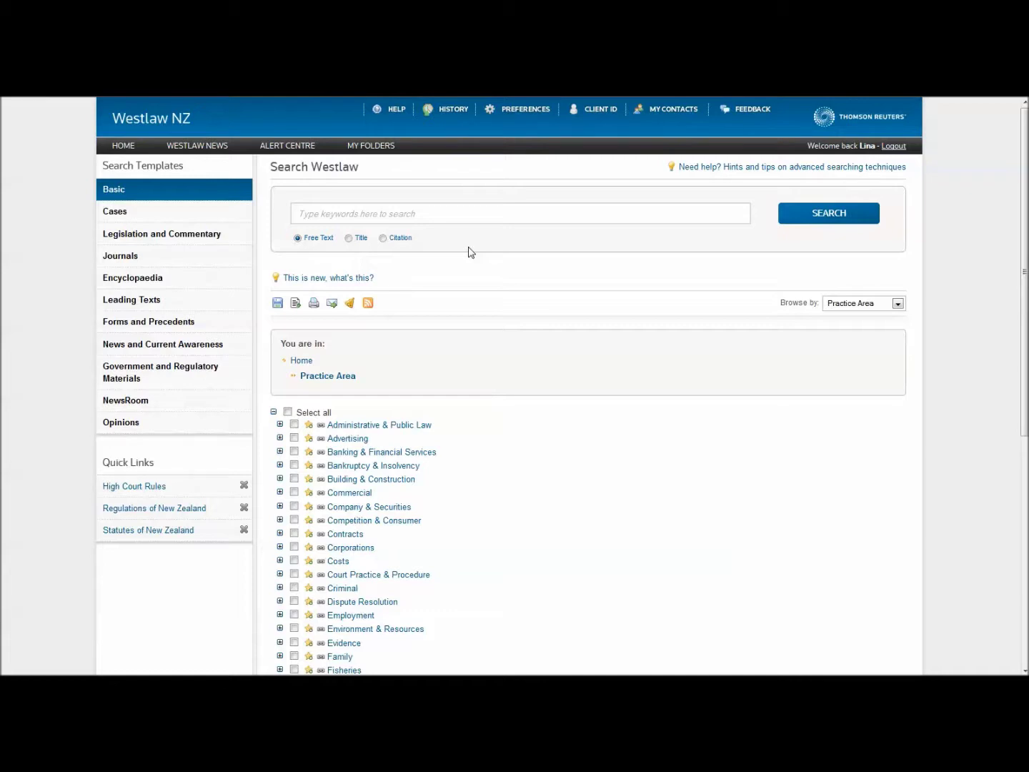
Run a basic keyword search for 'cheetah' and view the Content Type filter options.
click(398, 216)
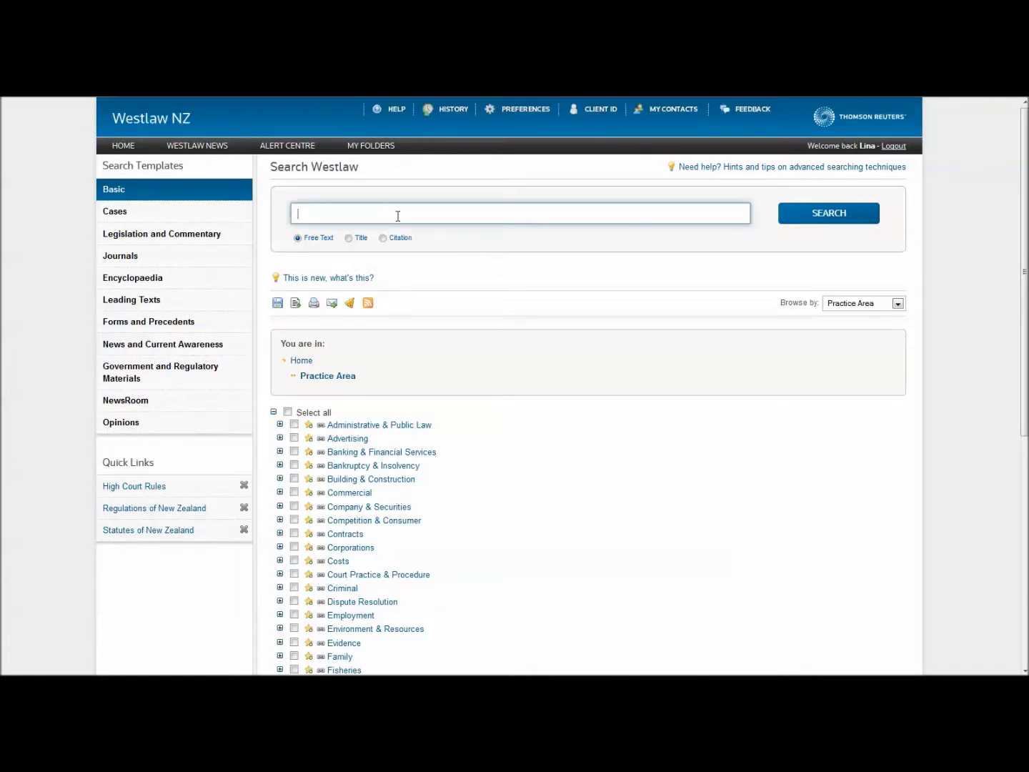
text(cheetah)
click(799, 211)
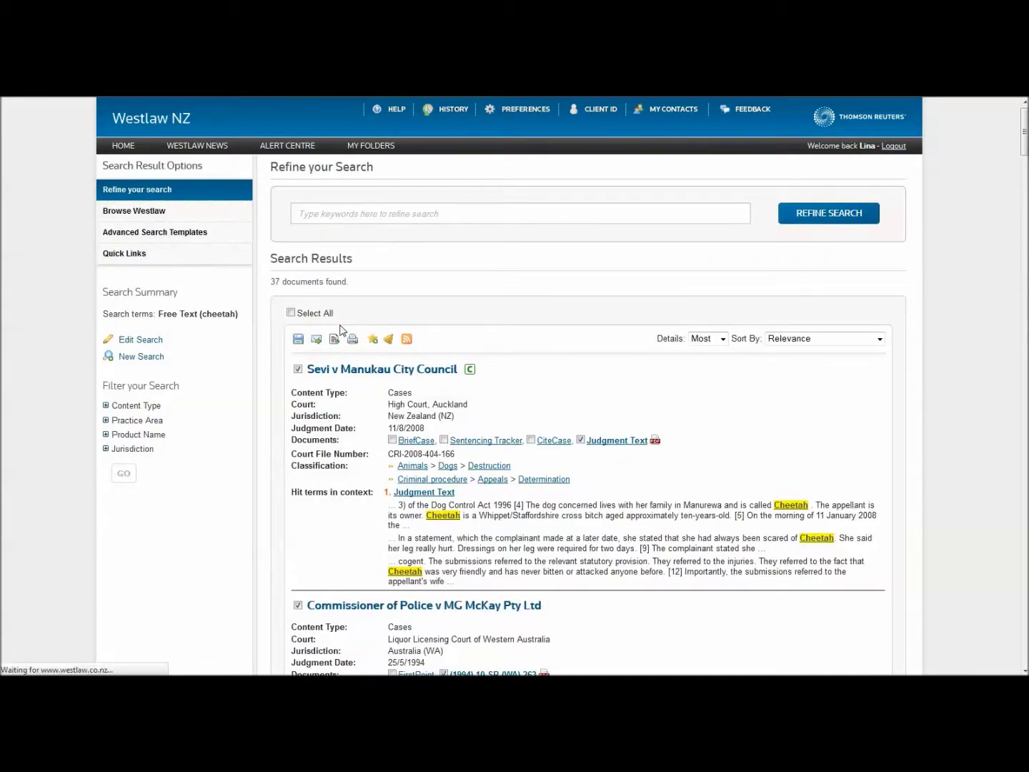
click(106, 405)
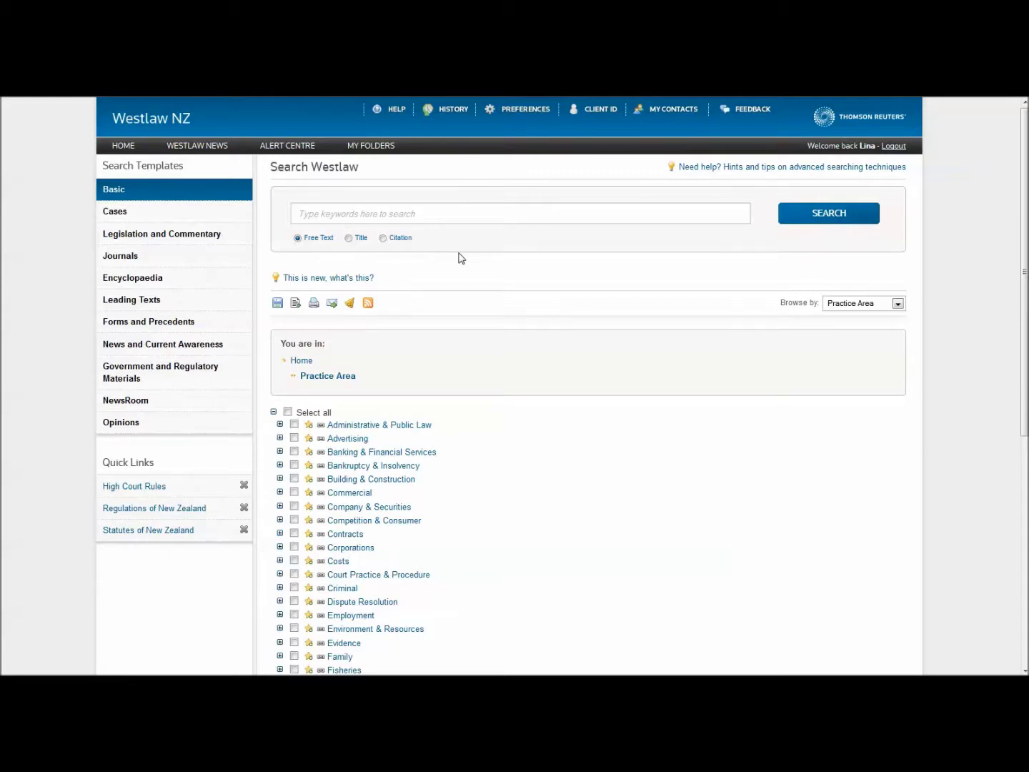
Look up citation '2012 nzsc 116', then open the Cases template and list Practice Area subtopics.
click(383, 238)
click(375, 214)
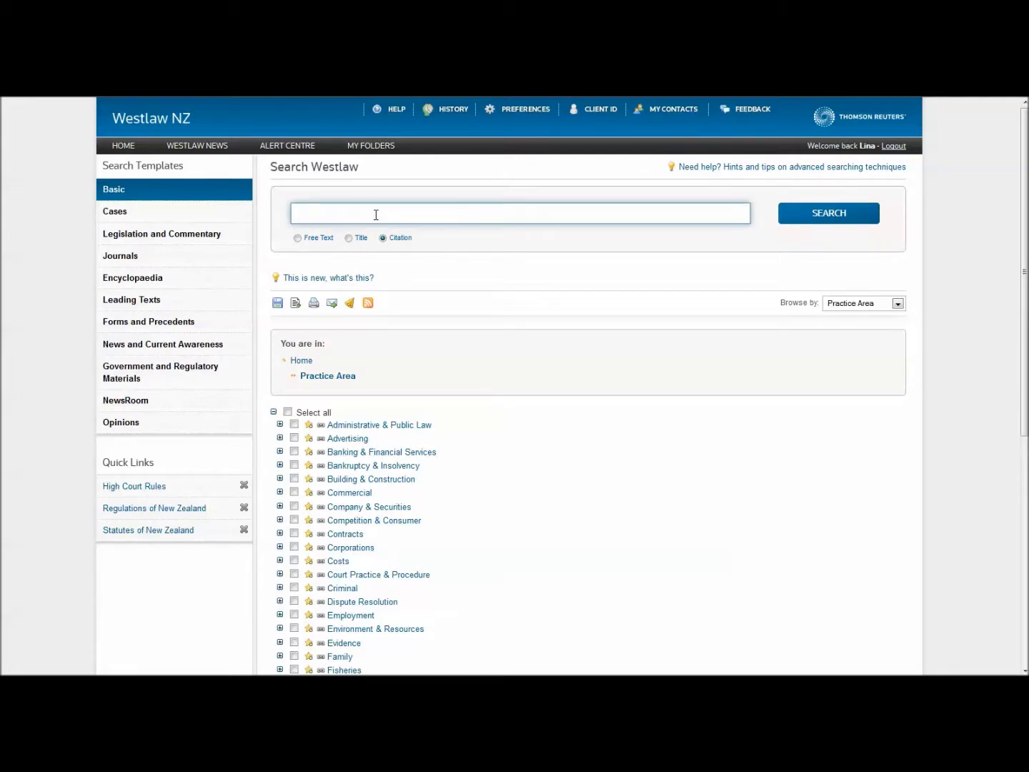
text(2012 nzsc 116)
click(818, 215)
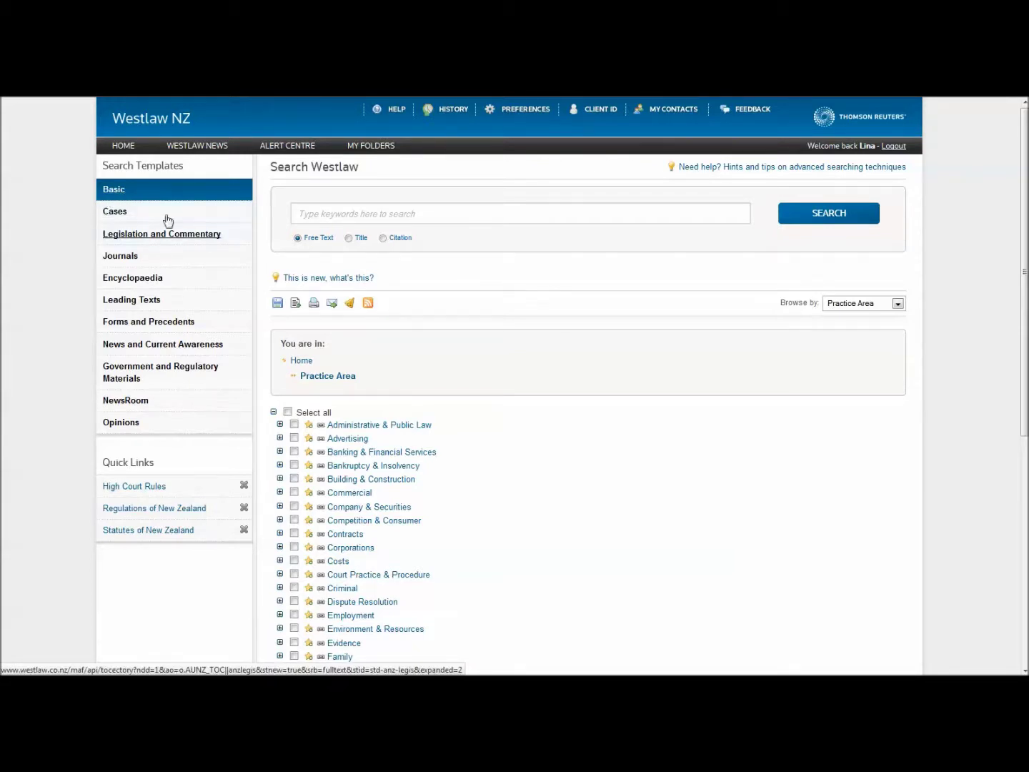
click(115, 211)
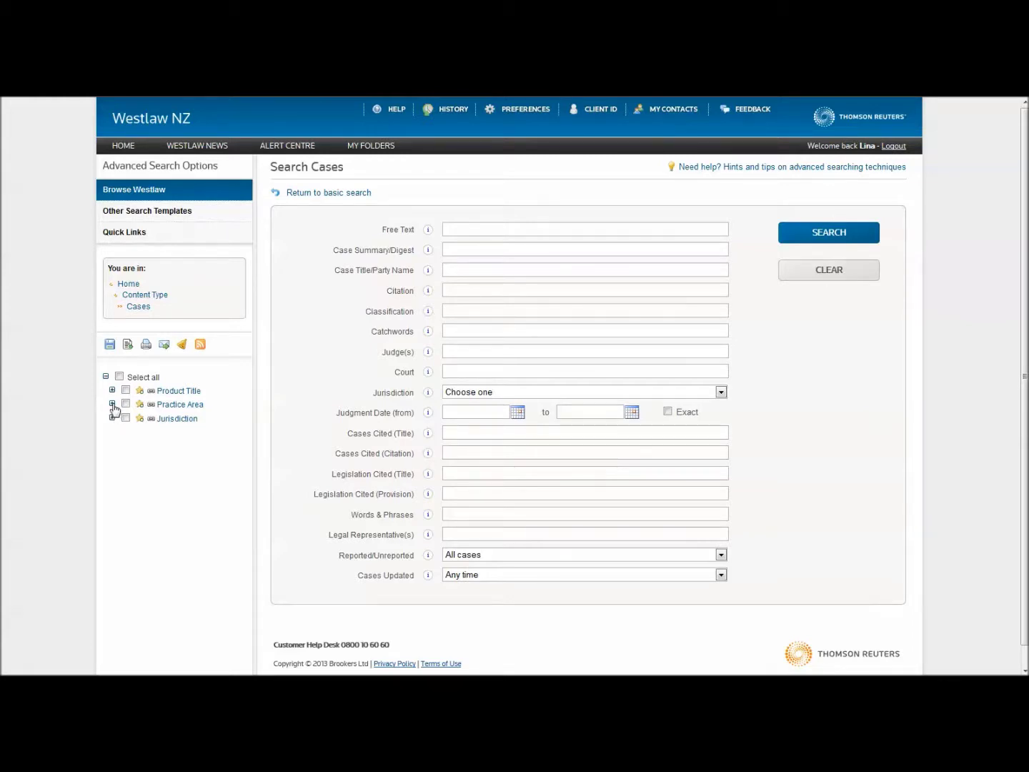
click(112, 404)
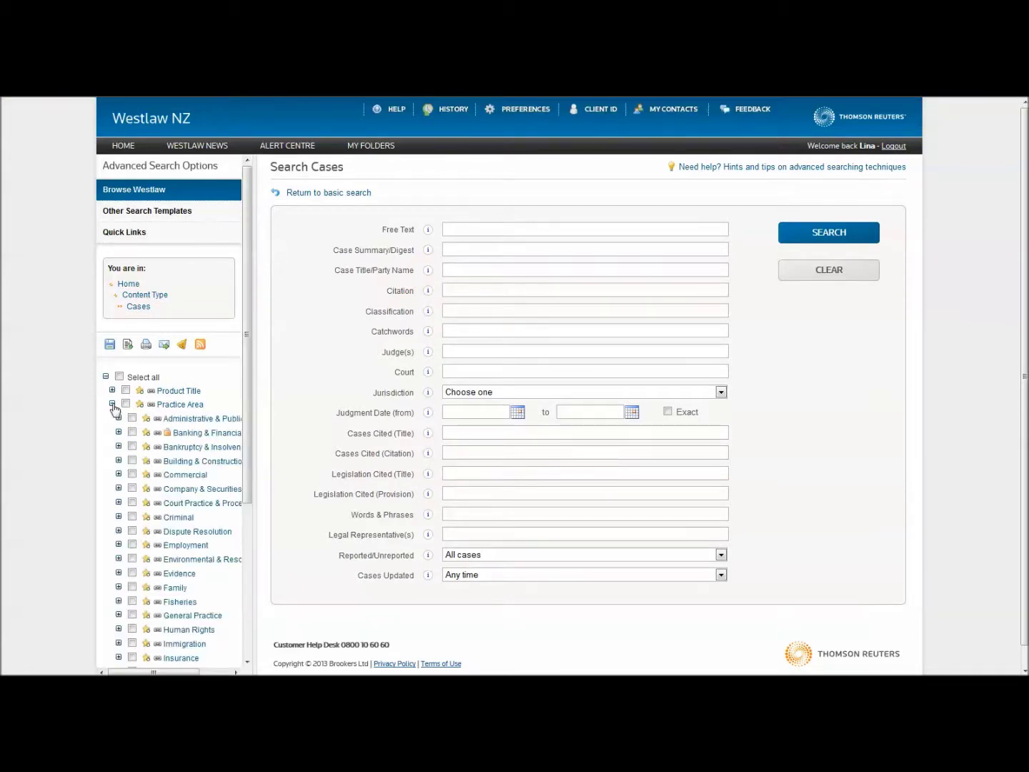
click(133, 474)
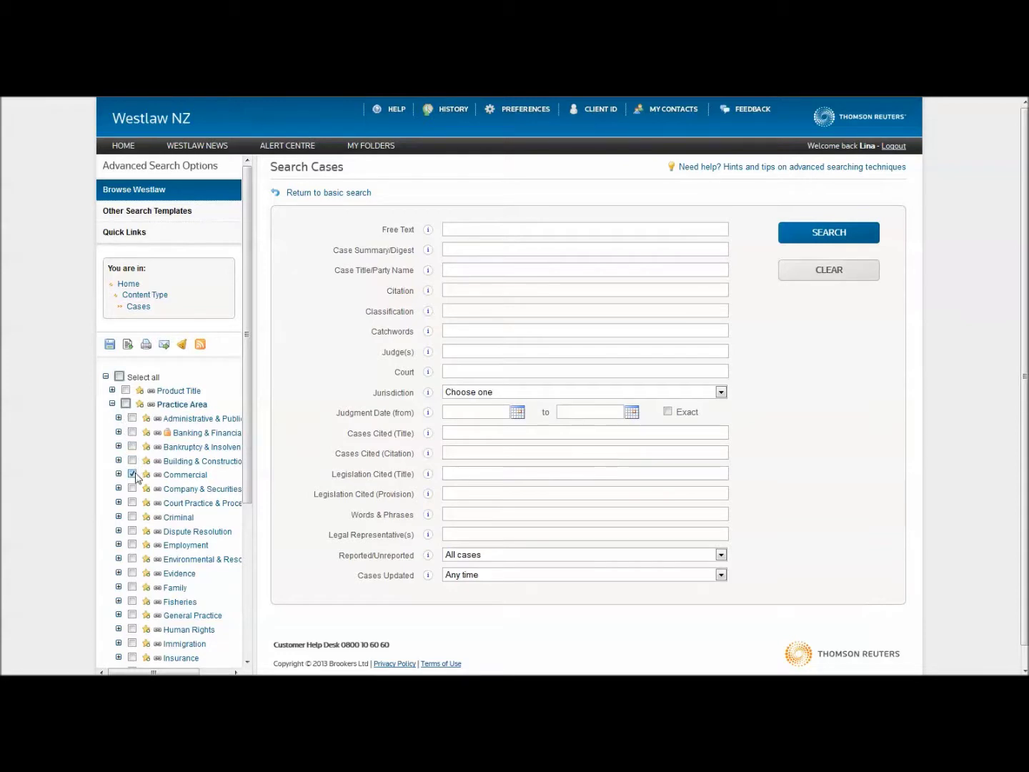
click(134, 474)
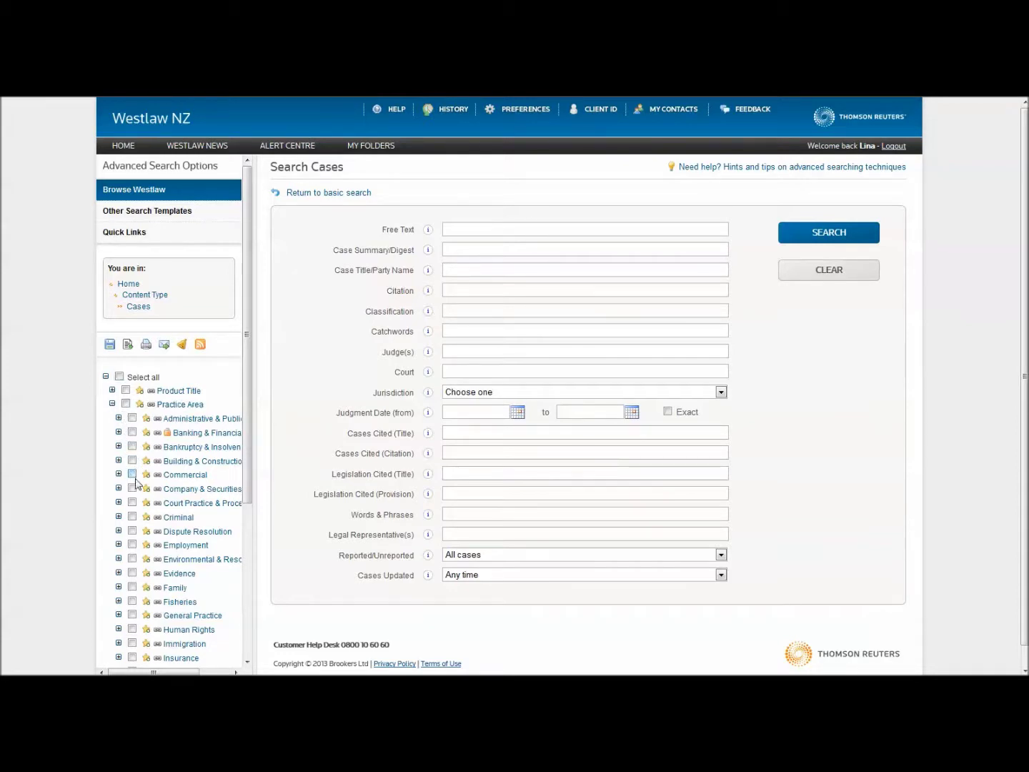
click(112, 404)
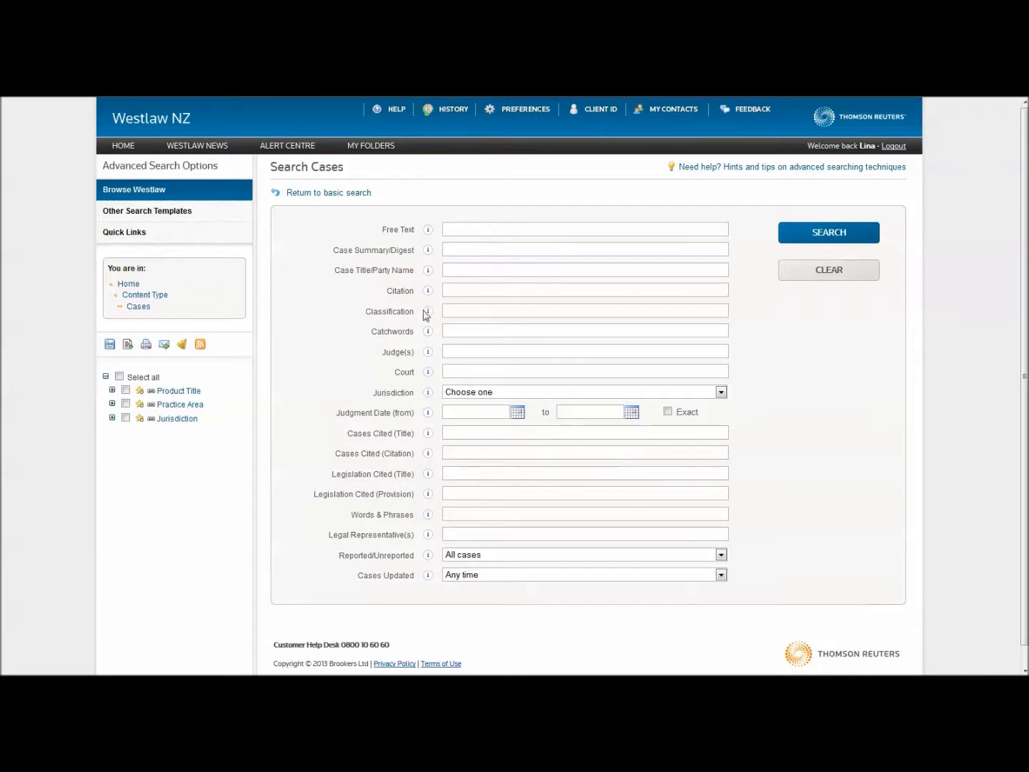
mouse_move(429, 318)
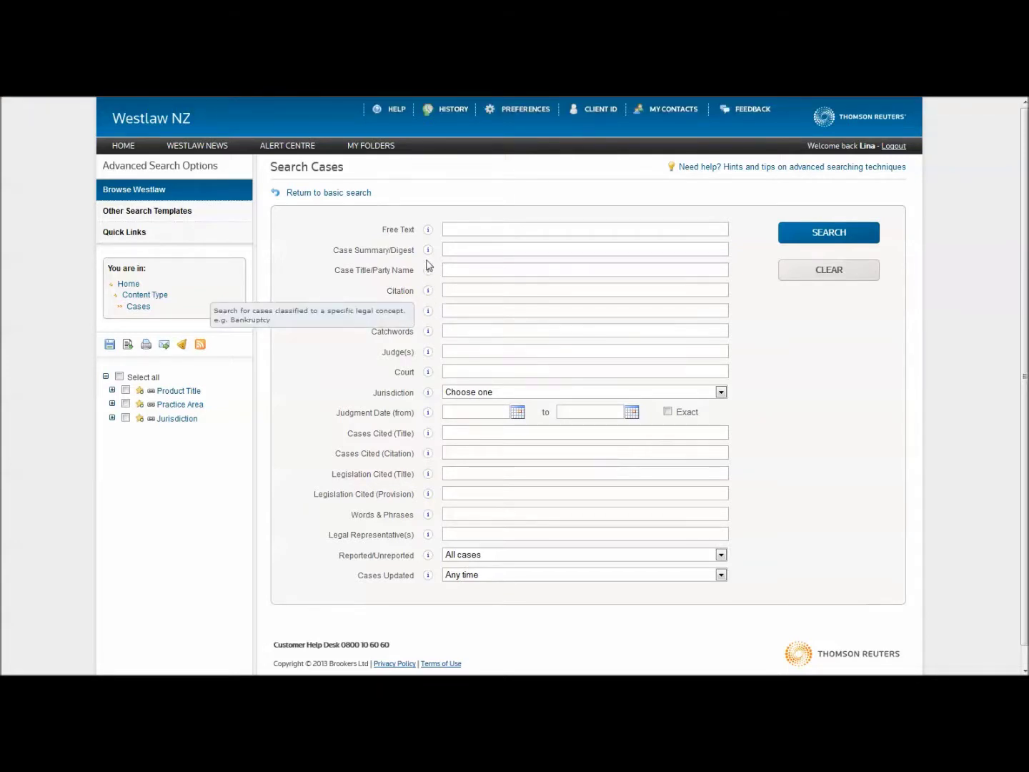
mouse_move(428, 235)
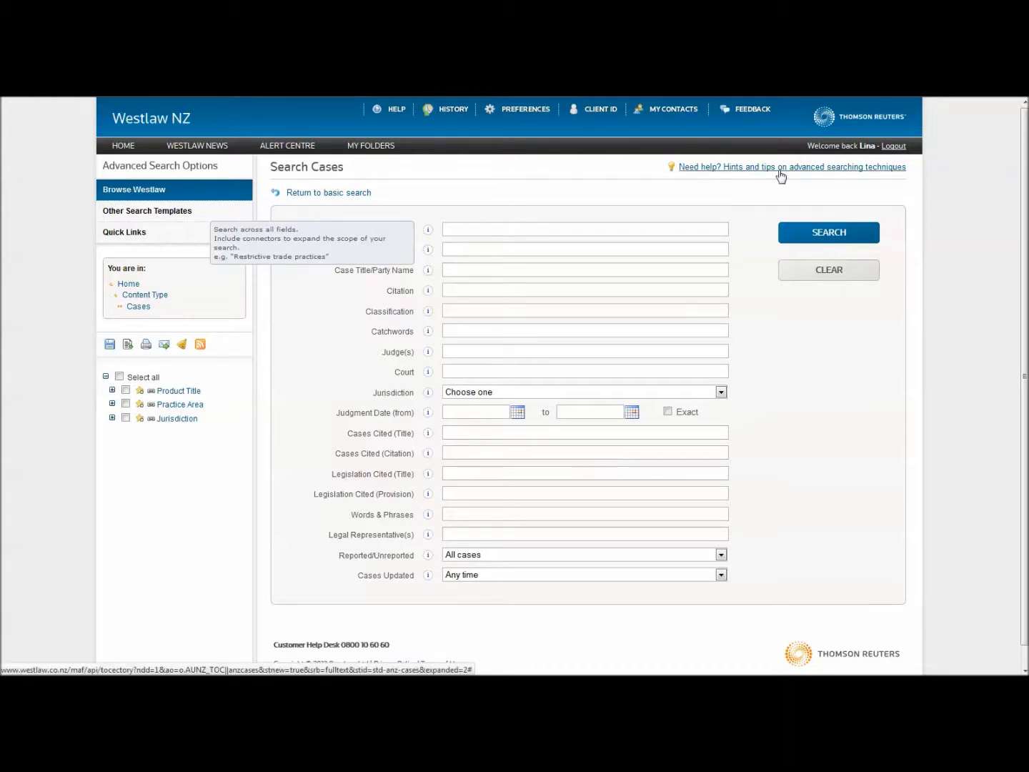
Read the Help on Searching tips, moving the popup left and scrolling through it.
click(819, 169)
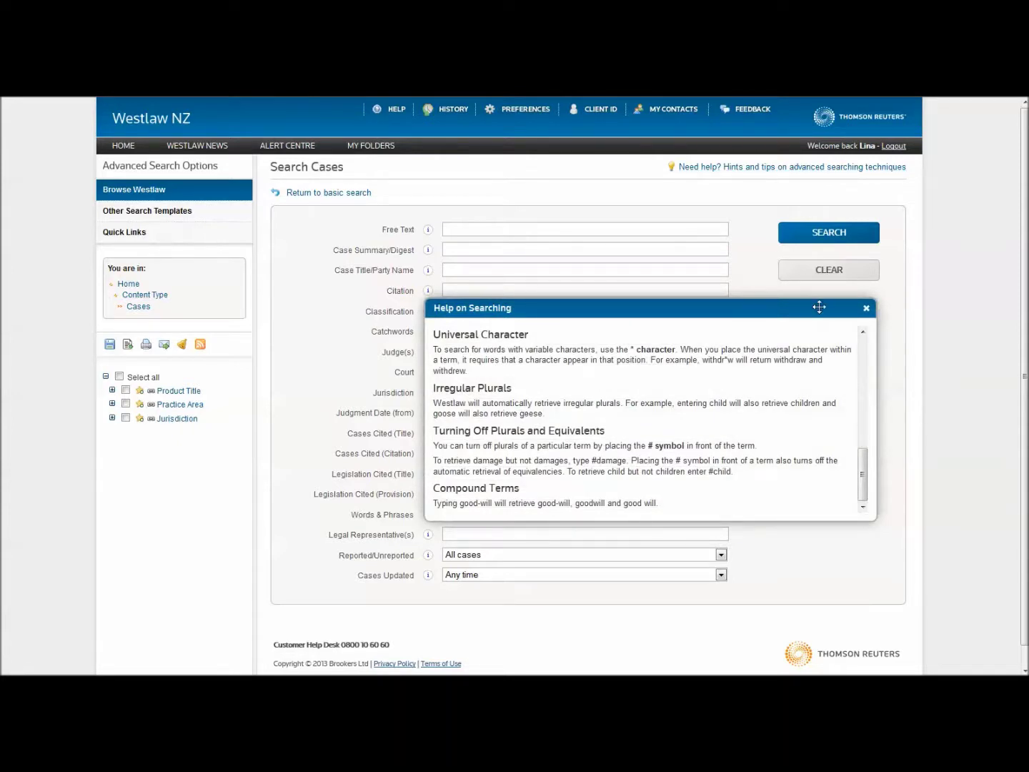
drag(815, 306, 620, 308)
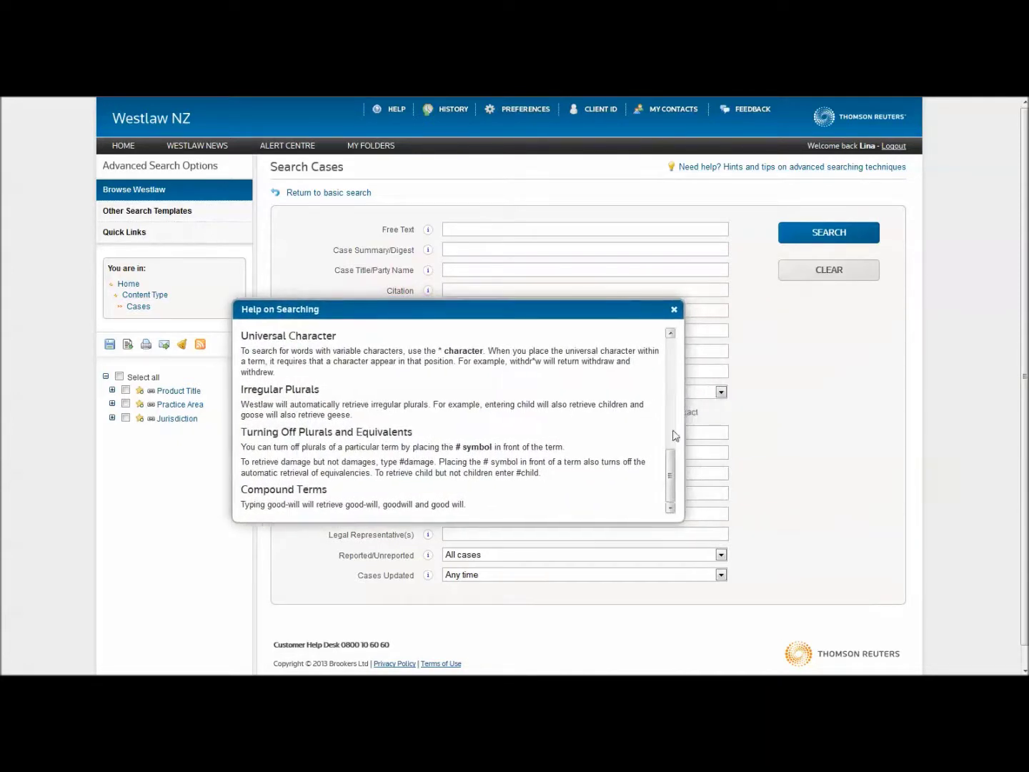
drag(674, 468, 668, 343)
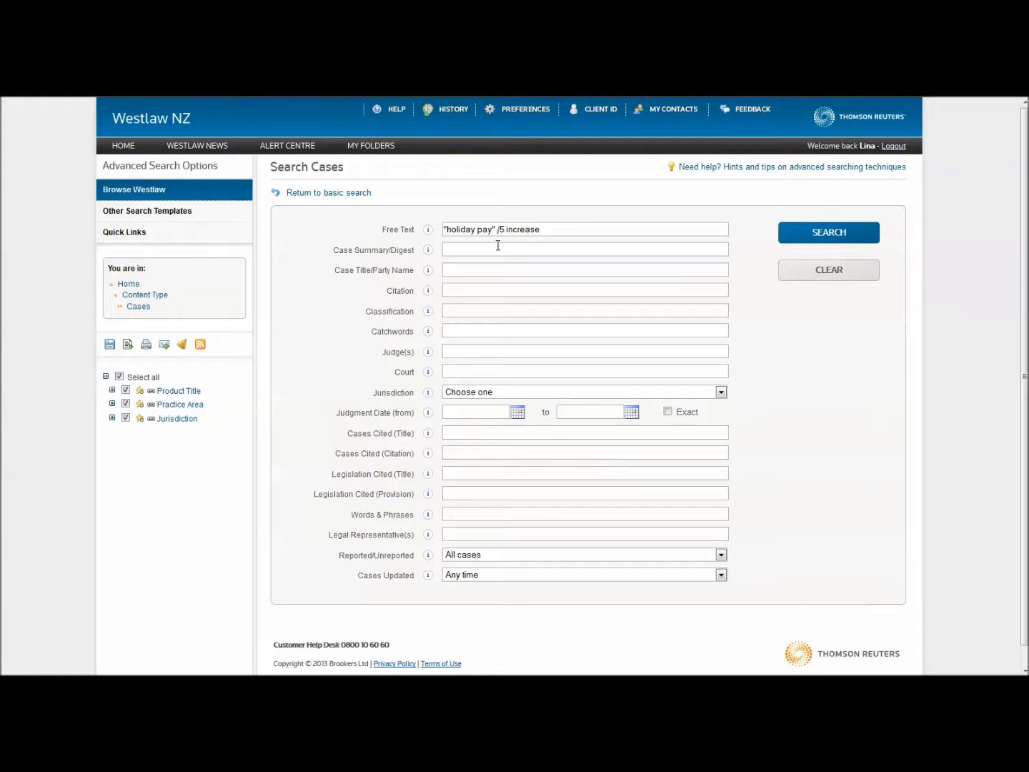
Run the holiday pay search, then a 'Carpenter v Carpenter' case-title search (32 documents), and return to the form.
click(804, 240)
mouse_move(429, 275)
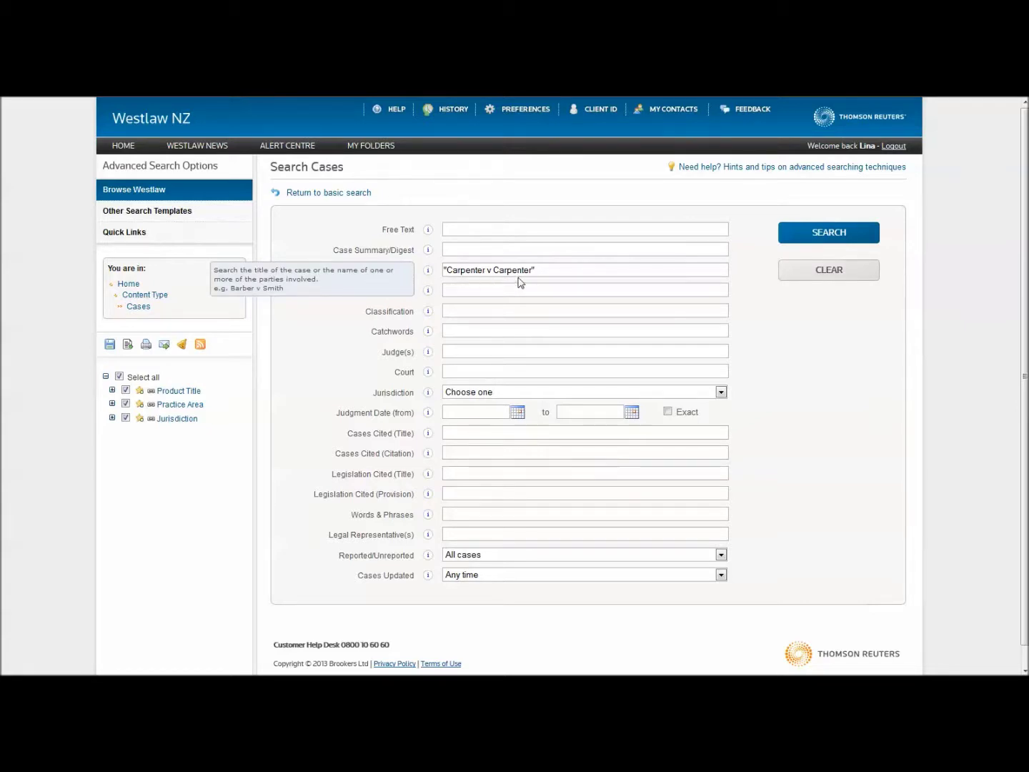
click(817, 235)
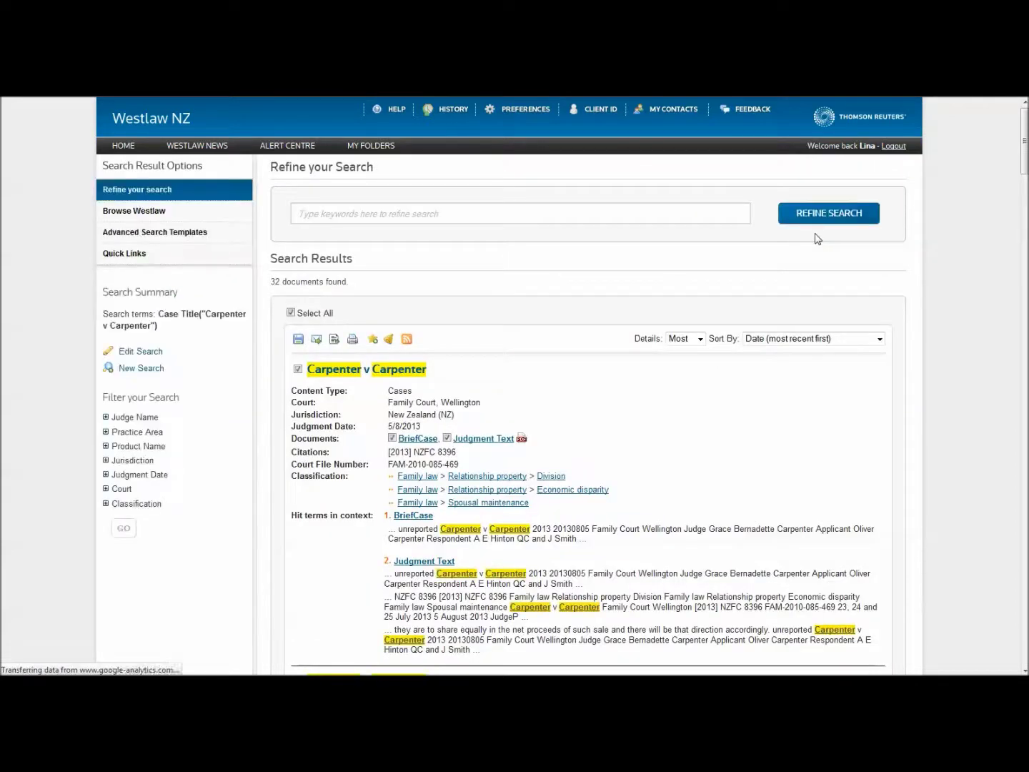
key(alt+Left)
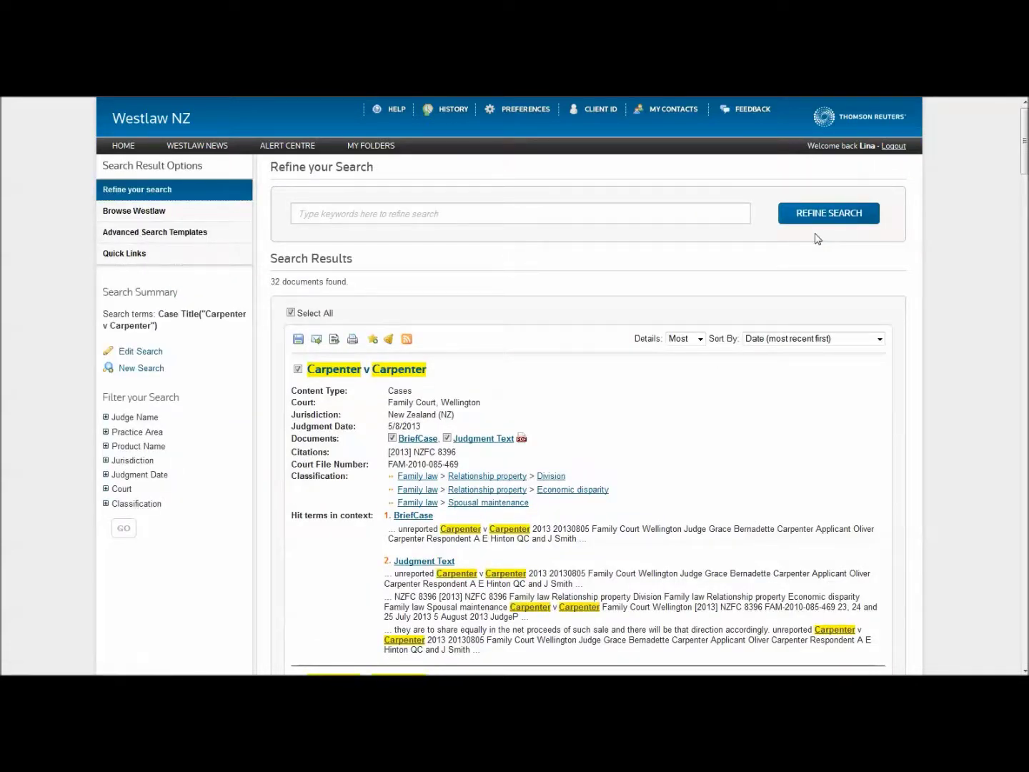
click(483, 349)
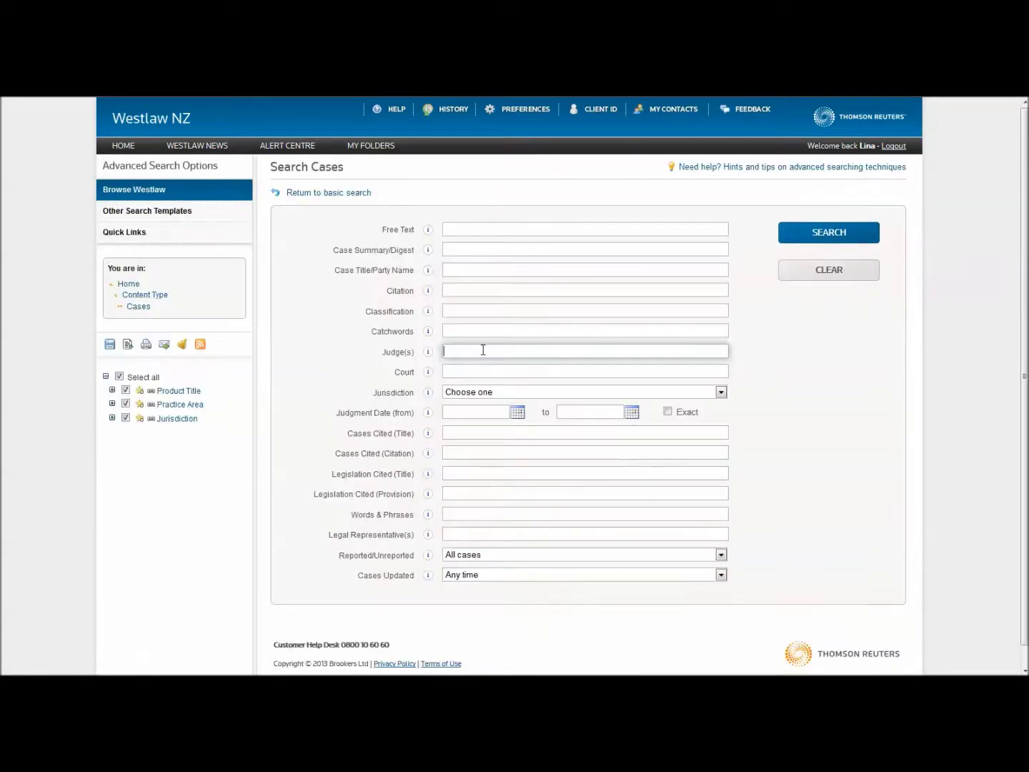
Set the Court field to High Court from the suggestions and add 'Auckland'.
click(448, 375)
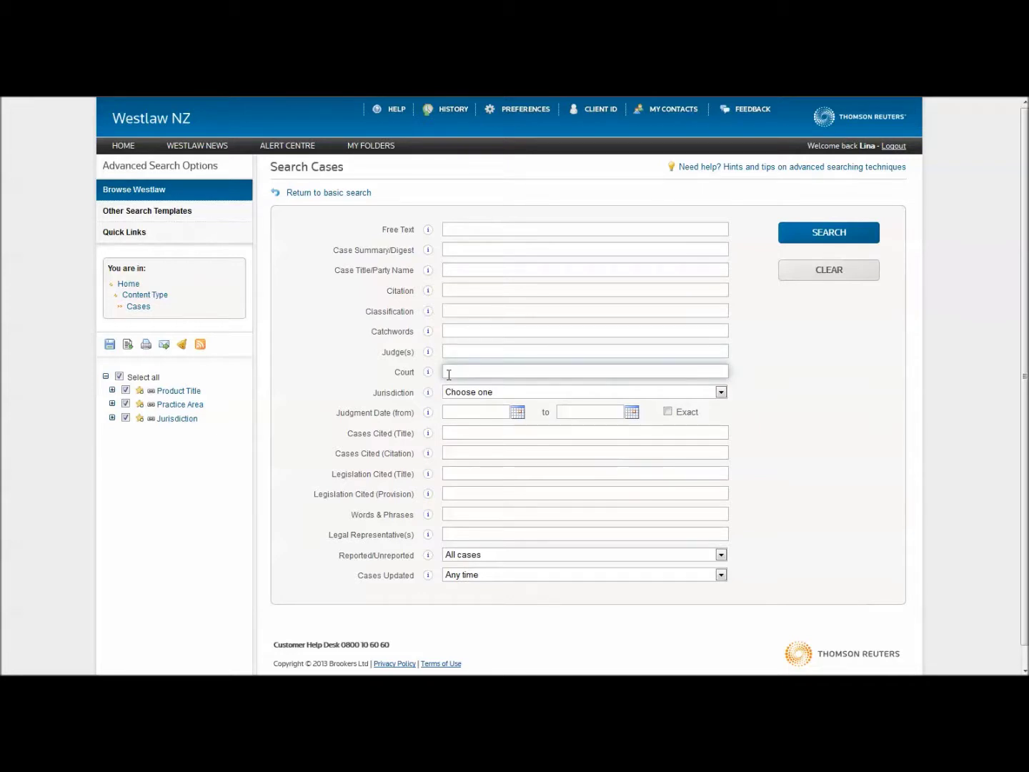
text(High court)
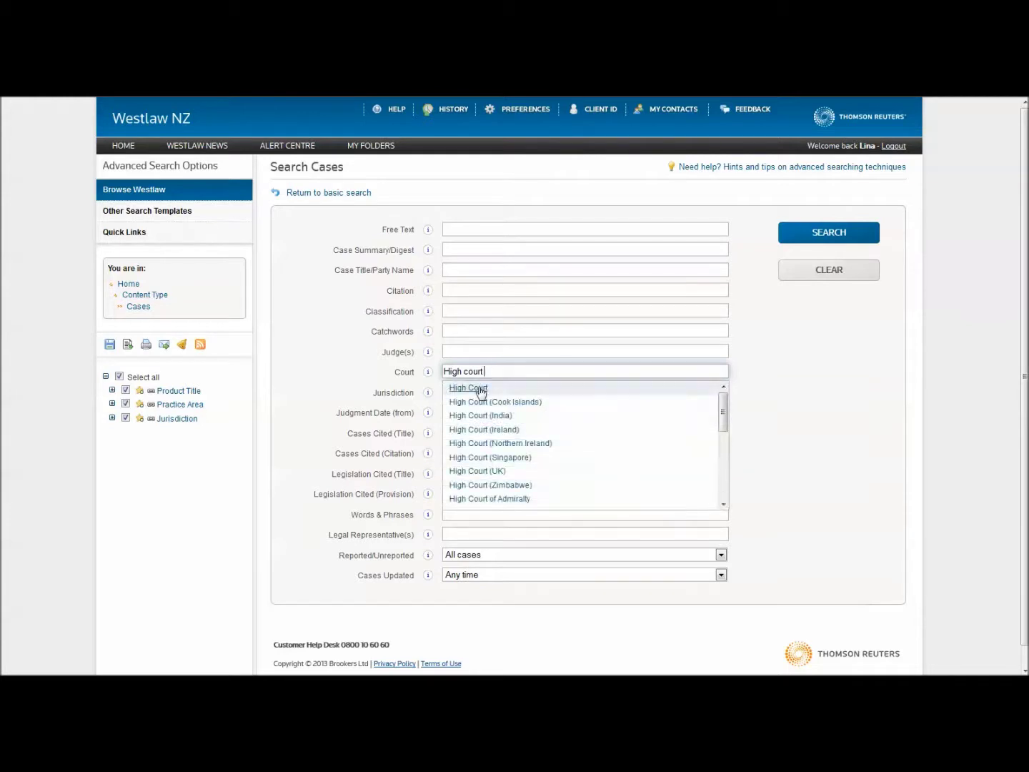
click(484, 387)
click(487, 371)
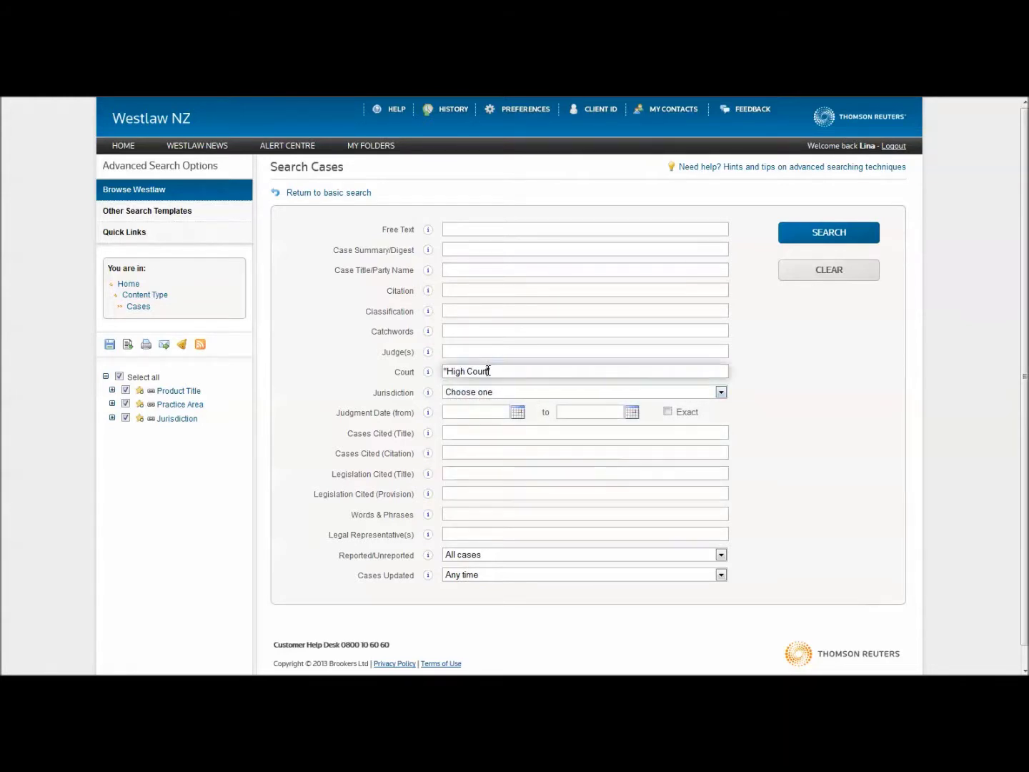
text(Auckland)
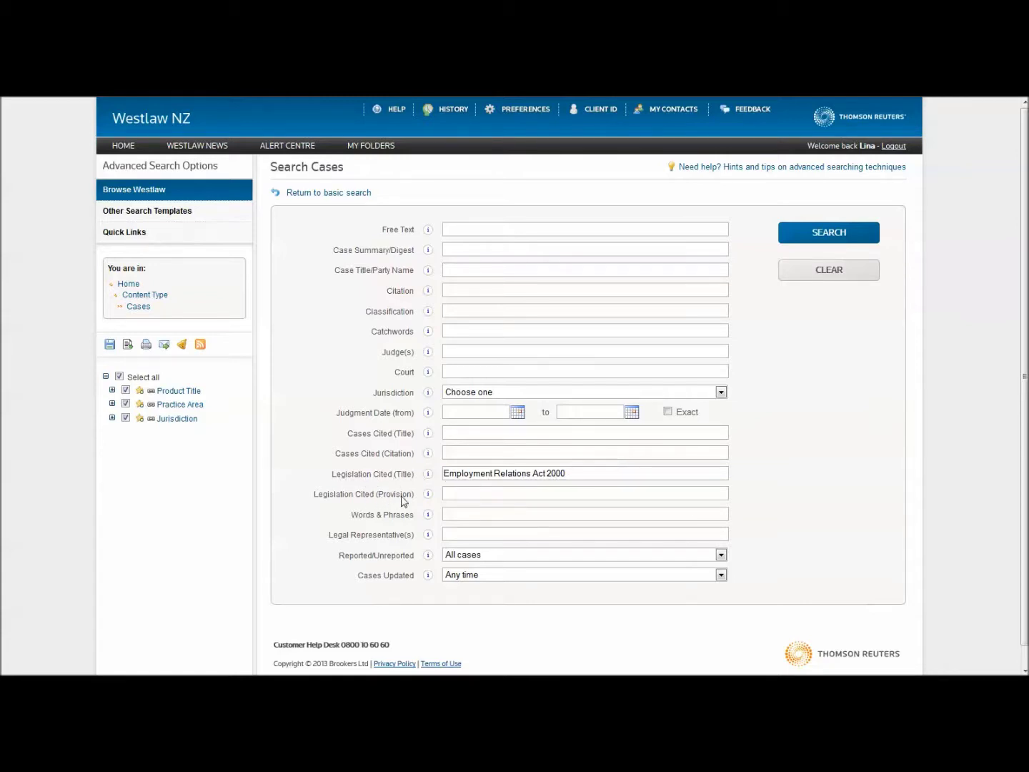
Search for cases citing provision 34 (28 documents) and return to the form.
click(547, 493)
text(34)
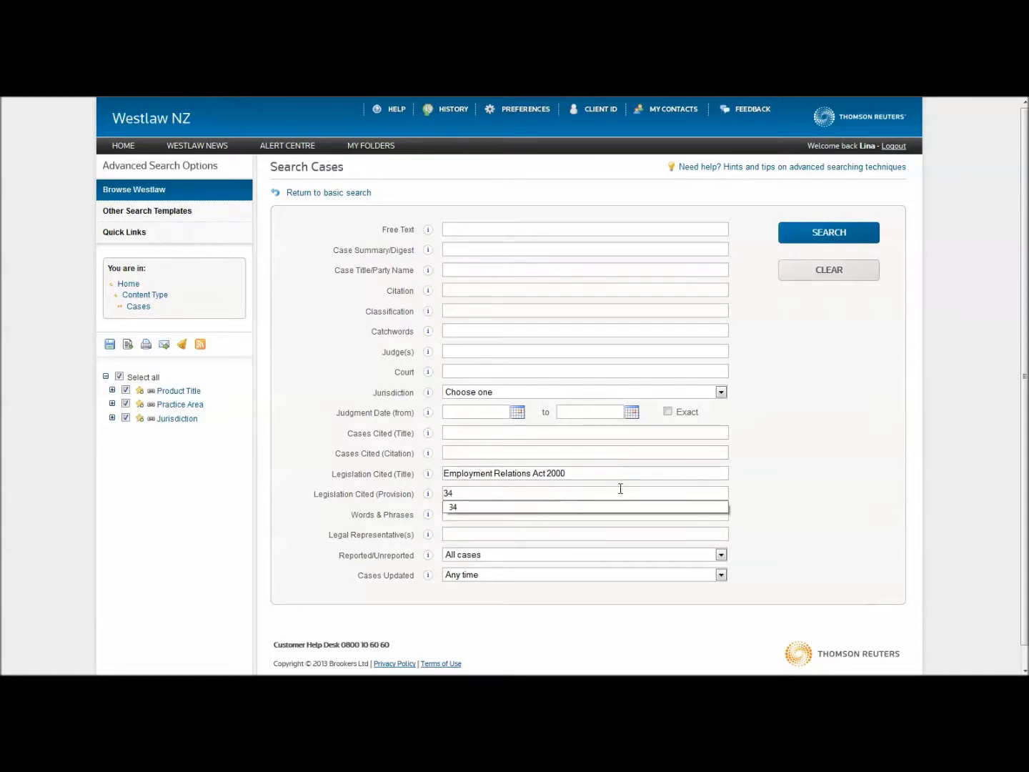
click(640, 475)
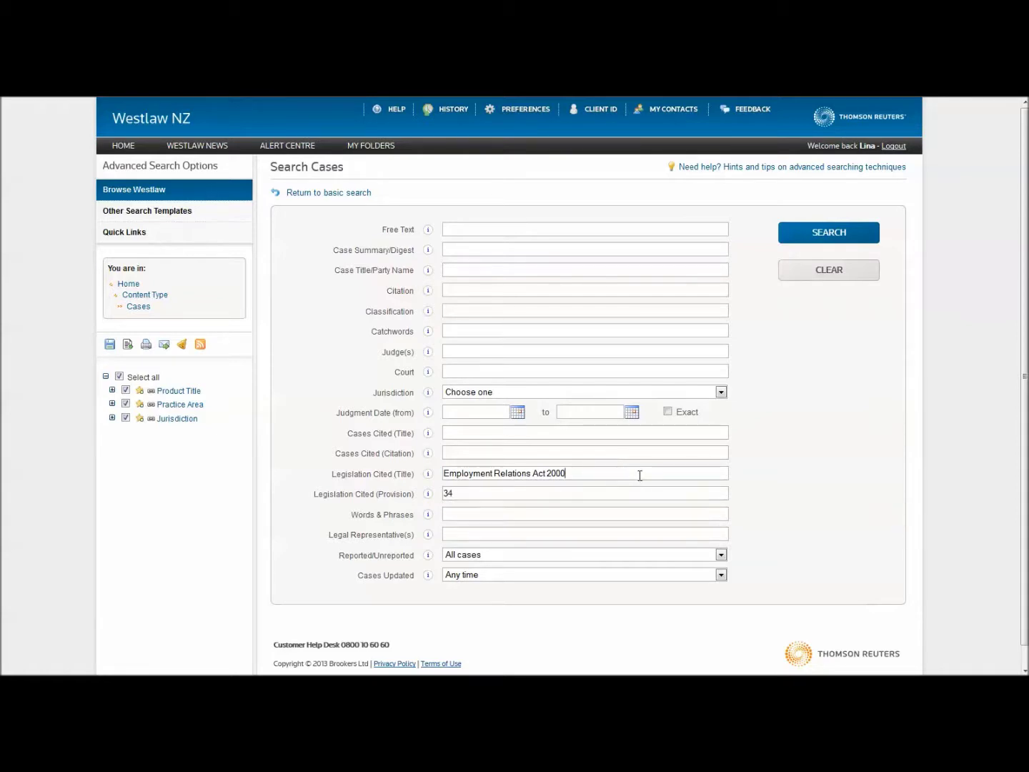
click(813, 235)
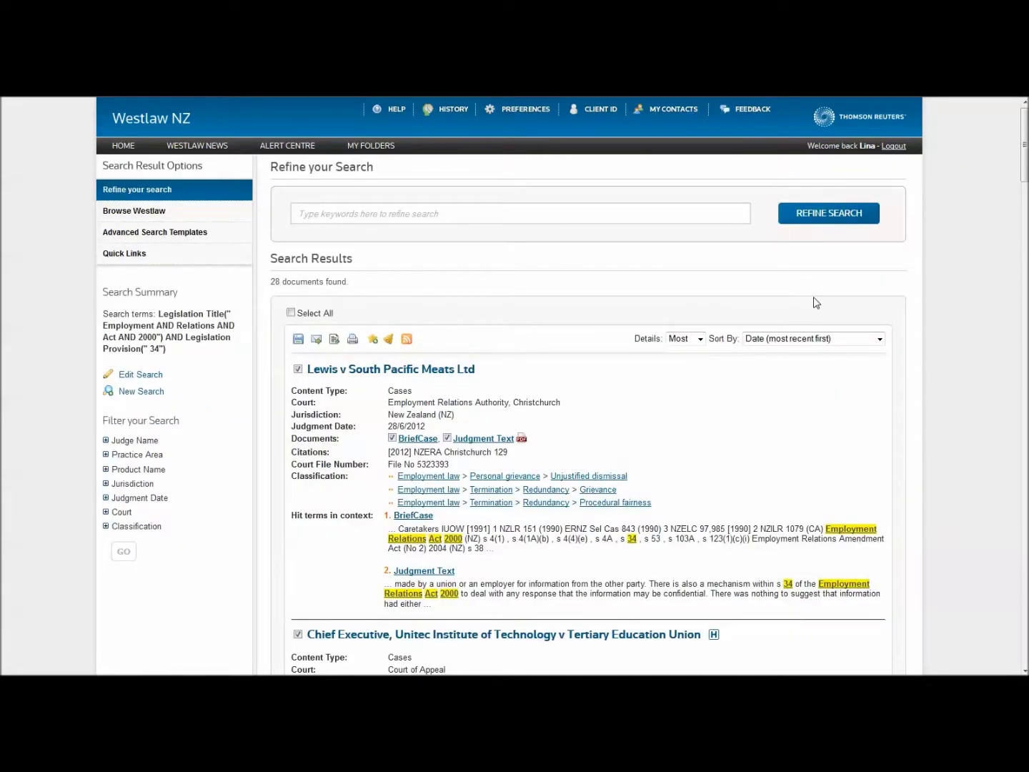
key(alt+Left)
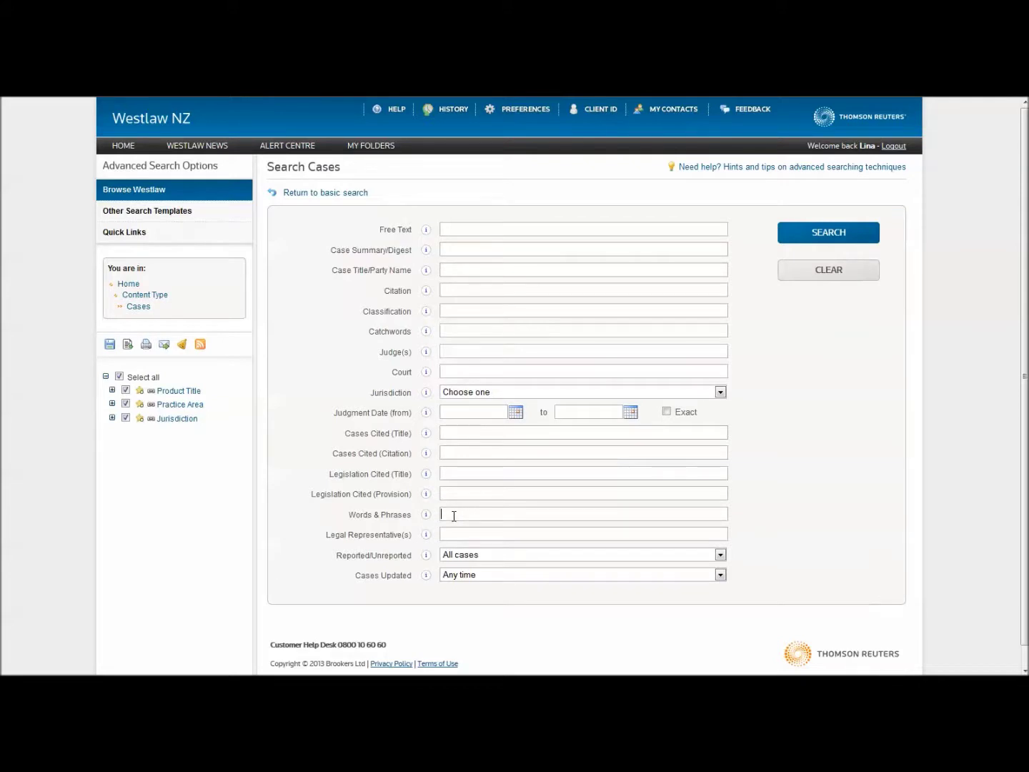
Run a Words & Phrases search for 'fresh' (35 documents) and return to the filled form.
click(454, 514)
text(fresh)
click(810, 236)
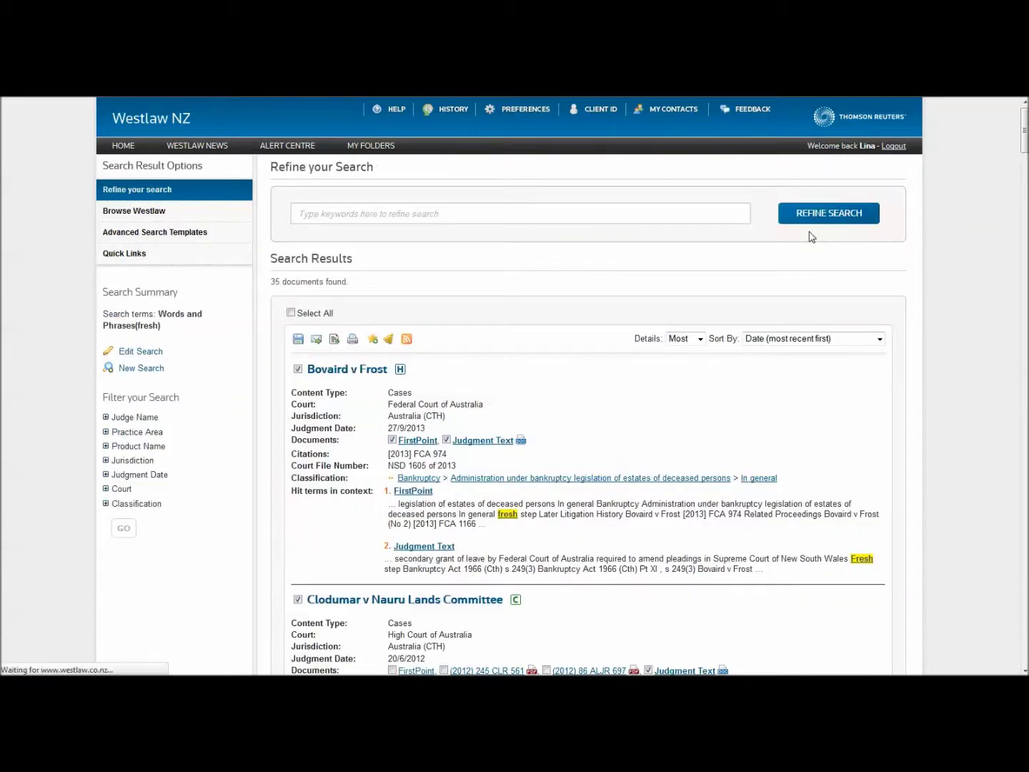
key(alt+Left)
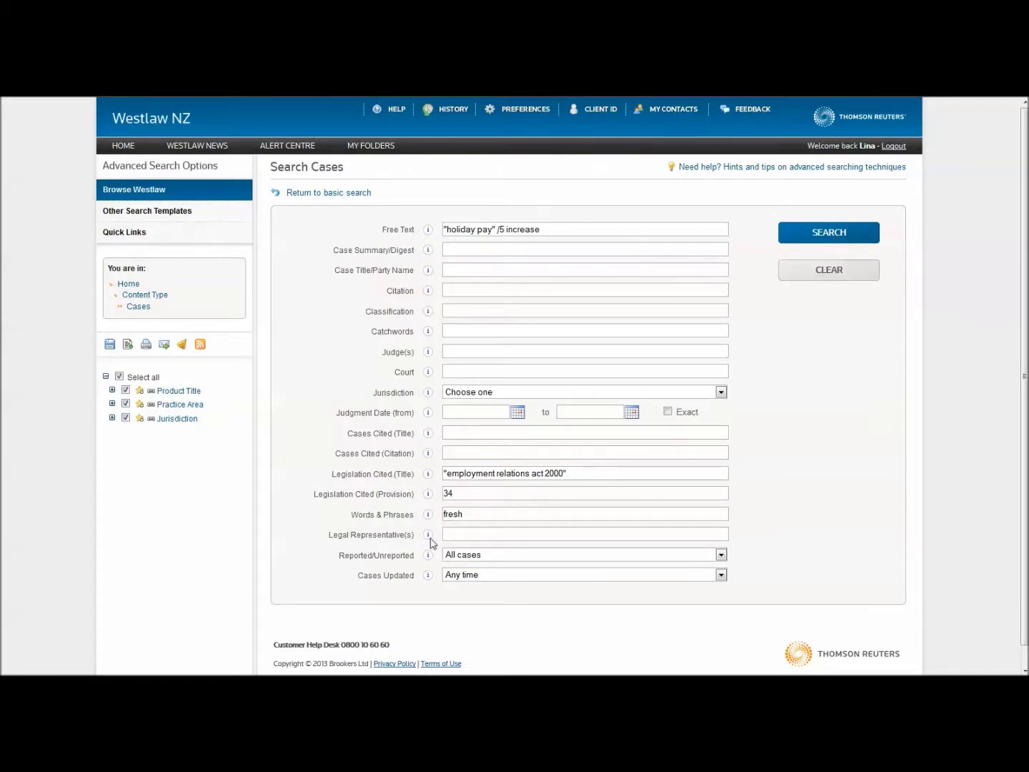
Reset the Search Cases form with the CLEAR button so every text field is empty.
click(826, 274)
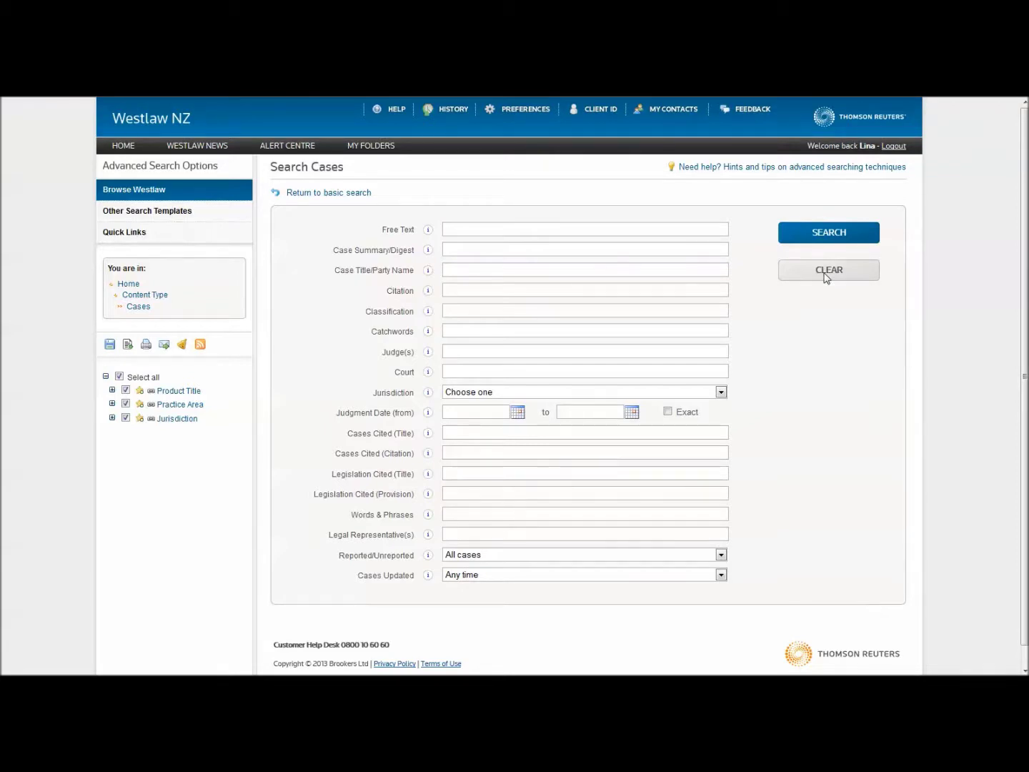